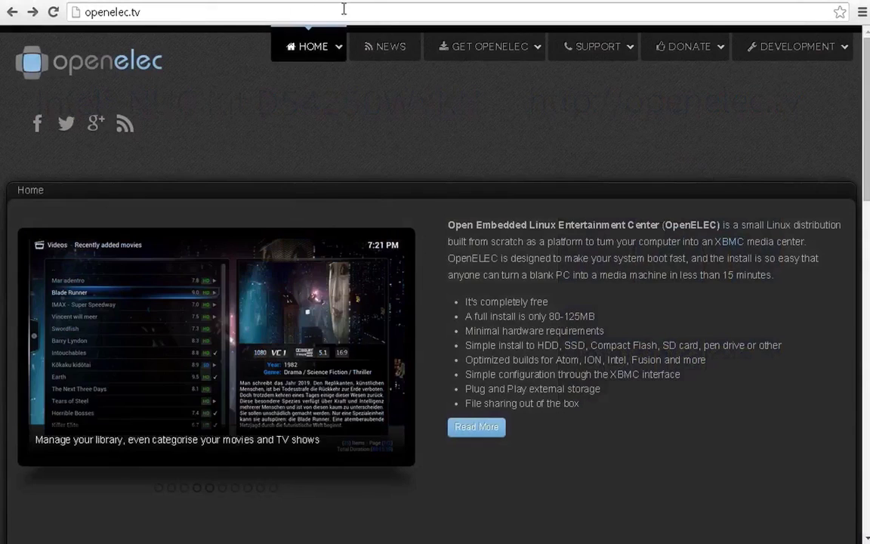
# Open the OpenELEC Download page from the GET OPENELEC menu on openelec.tv
pyautogui.moveTo(492, 43)
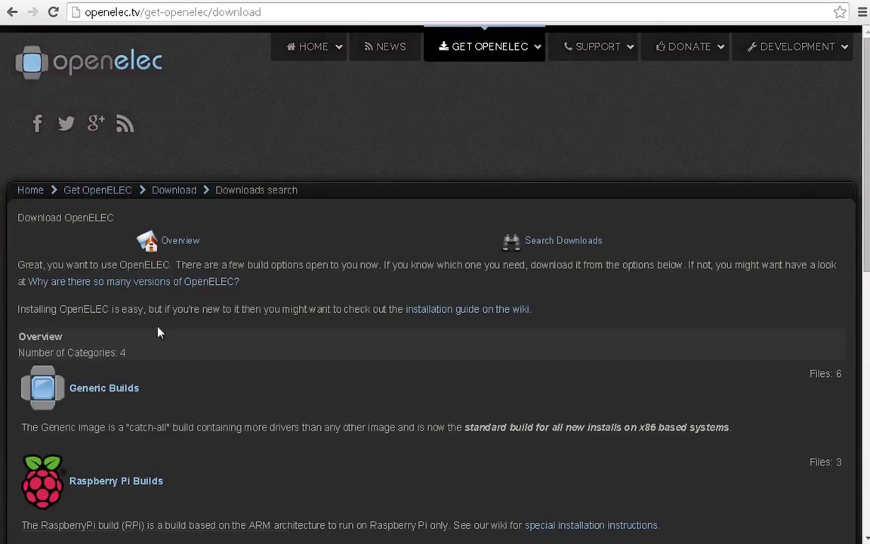
# Open the Generic Builds download category on the OpenELEC site
pyautogui.click(136, 388)
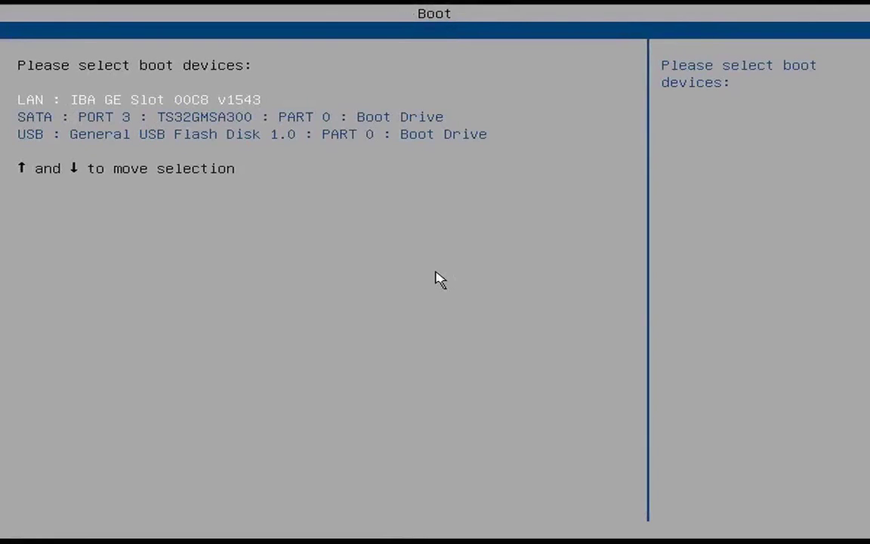
# Pick the General USB Flash Disk entry in the boot menu to start the SYSLINUX loader
pyautogui.press('Down')
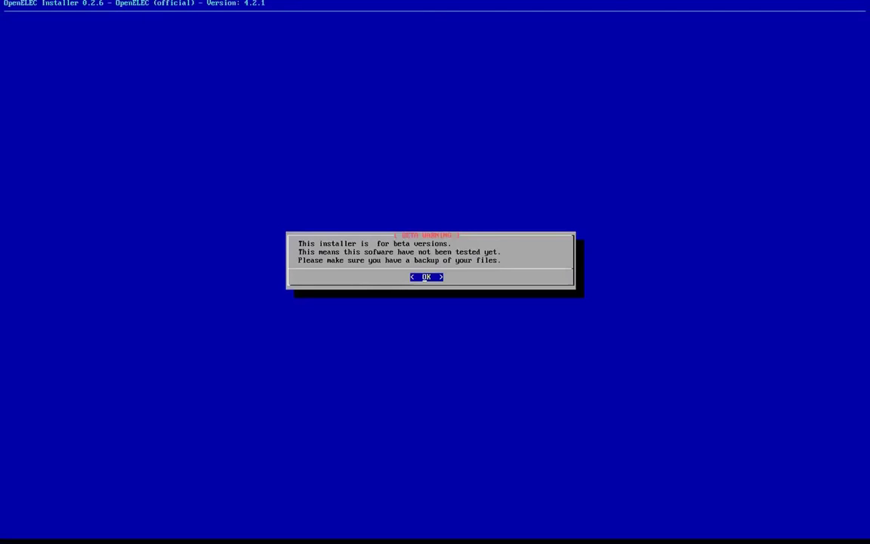
# Dismiss the beta warning and start a Quick Install onto the 31.7GB /dev/sda drive
pyautogui.press('Return')
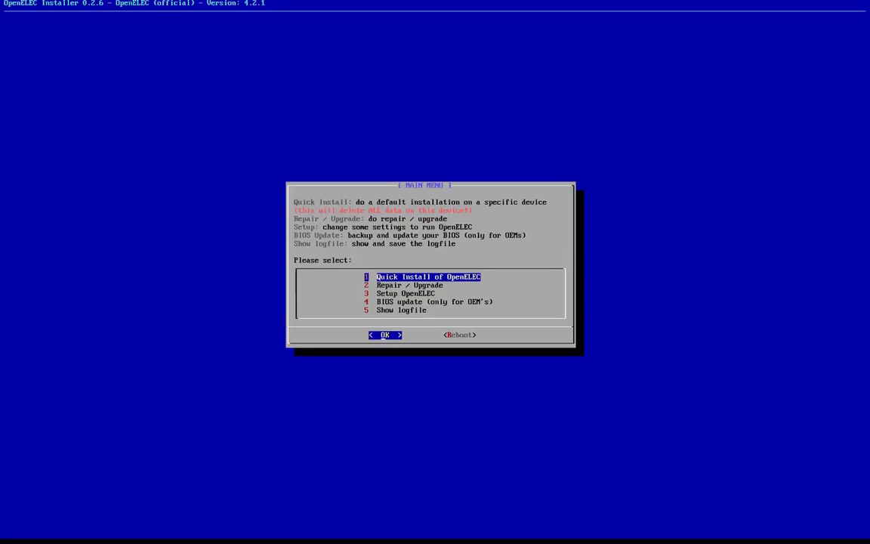
pyautogui.press('Return')
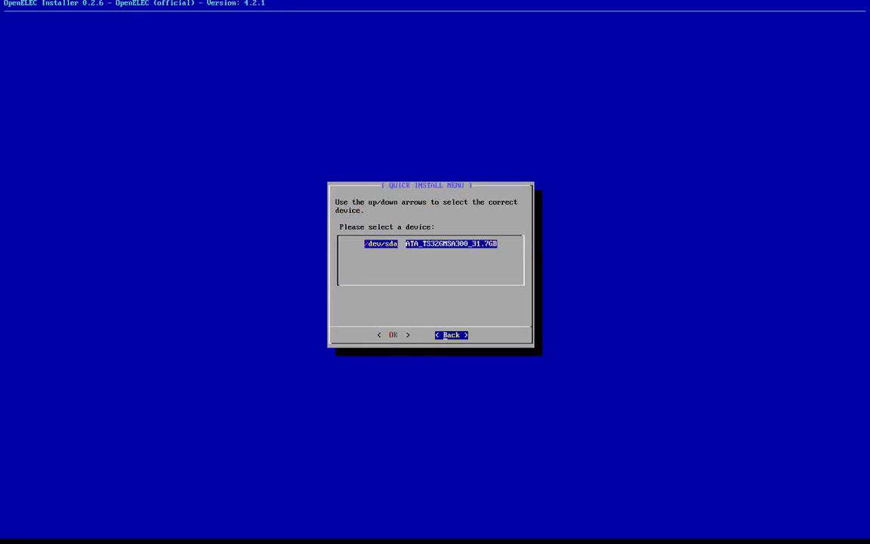
pyautogui.press('Left')
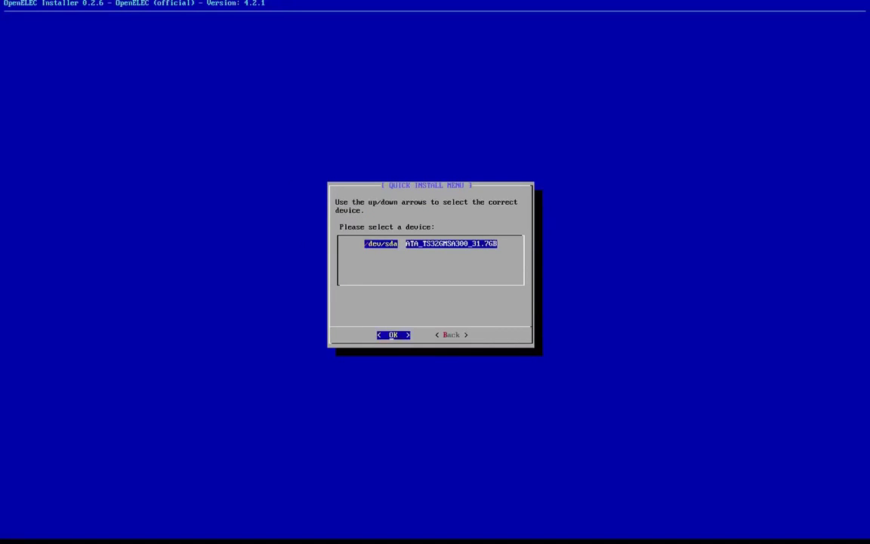
pyautogui.press('Return')
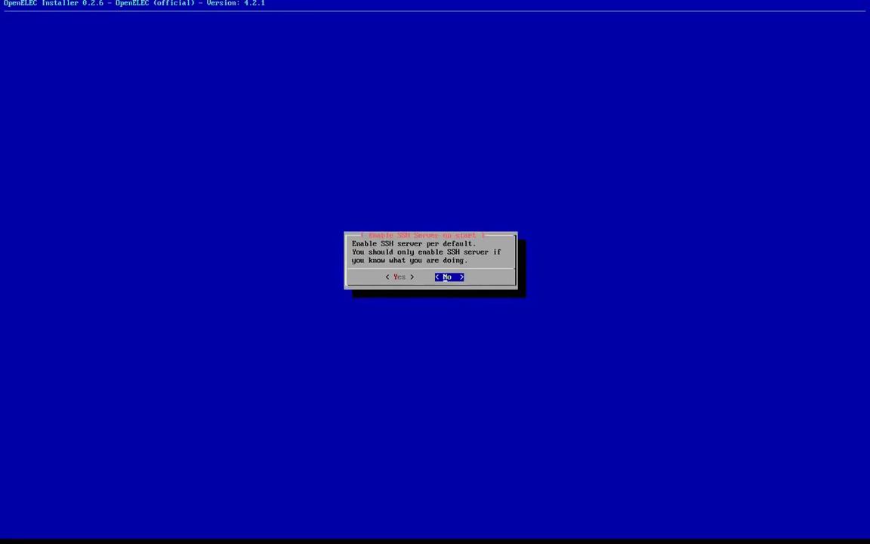
# Decline SSH, accept both disk-wipe warnings to install onto /dev/sda, then choose Reboot
pyautogui.press('Return')
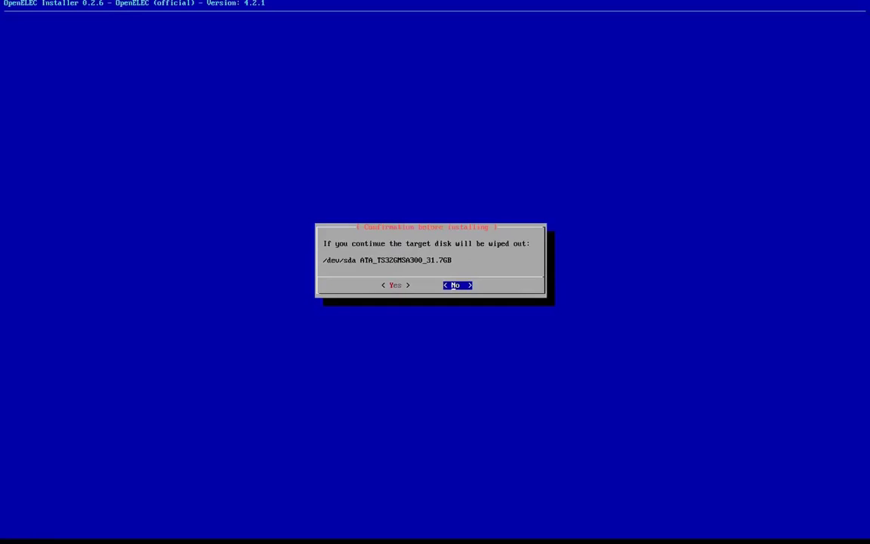
pyautogui.press('Left')
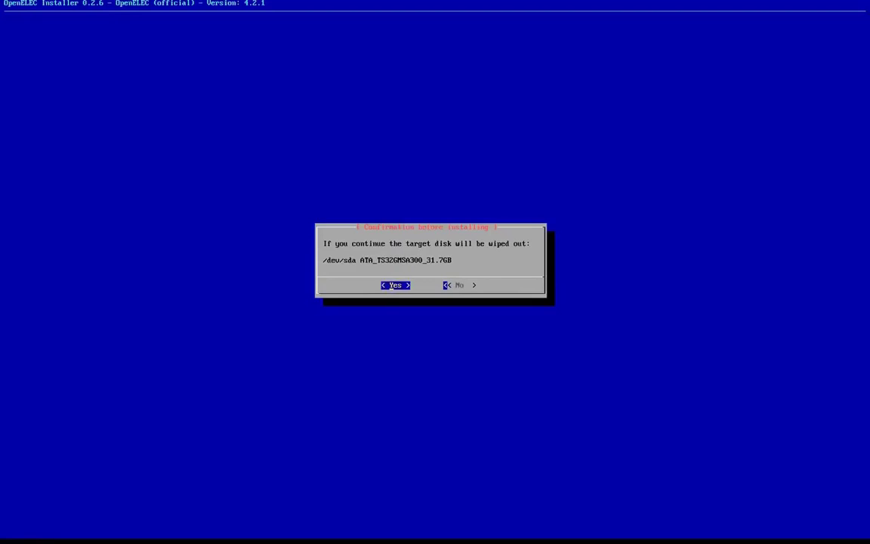
pyautogui.press('Return')
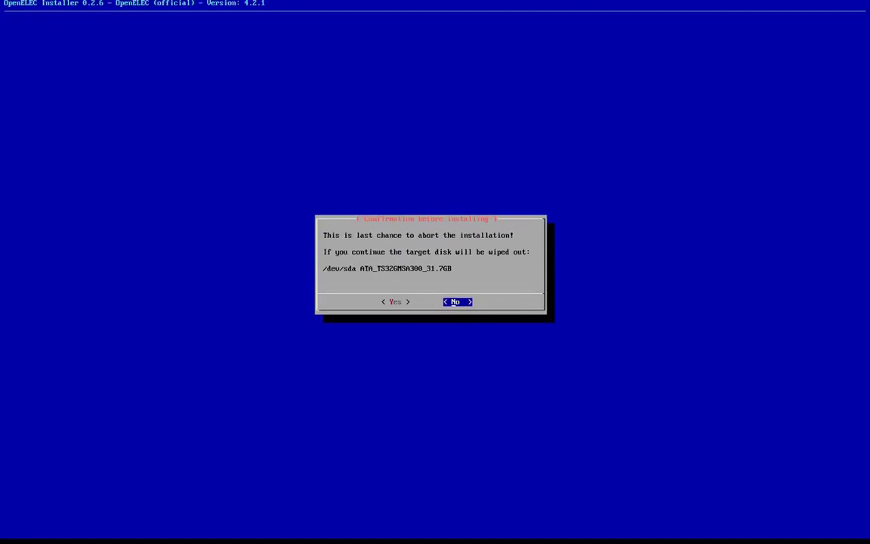
pyautogui.press('Left')
pyautogui.press('Return')
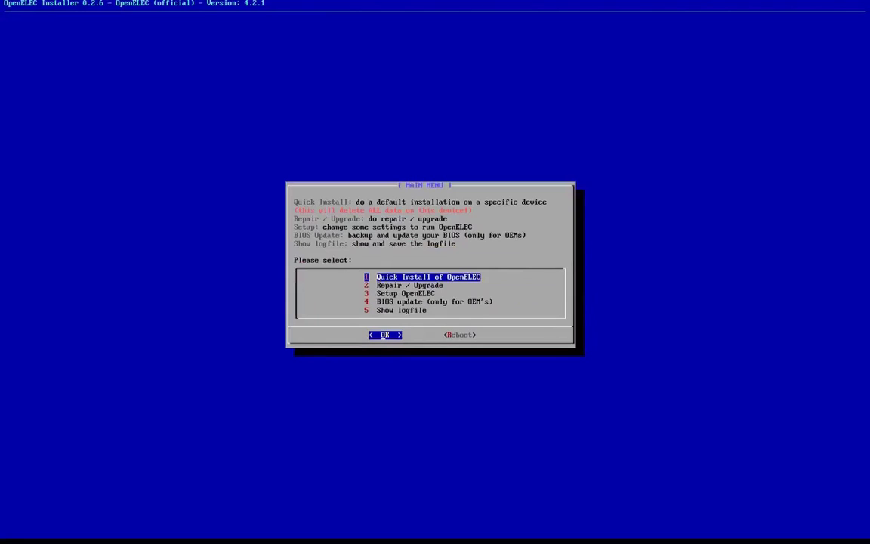
pyautogui.press('Right')
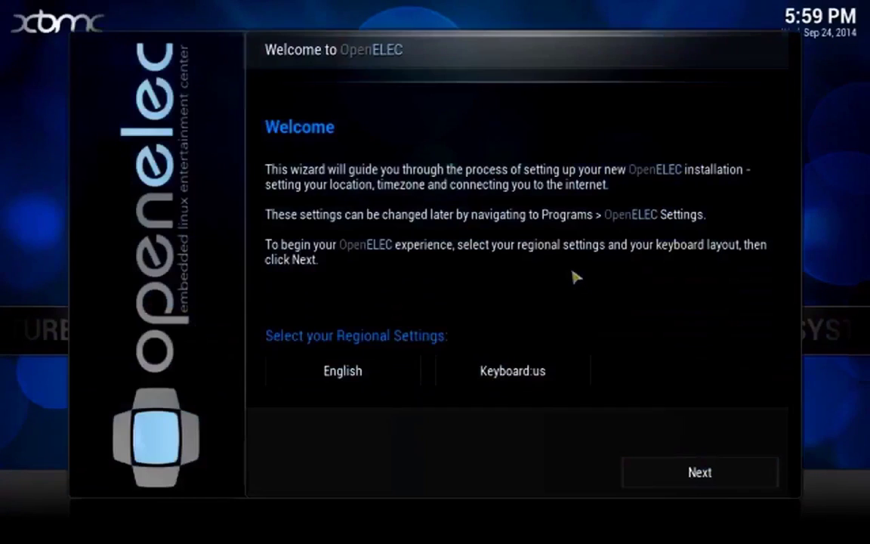
# Keep the regional settings and hostname OpenELEC, and join the ASUS wireless network with its passphrase
pyautogui.click(666, 477)
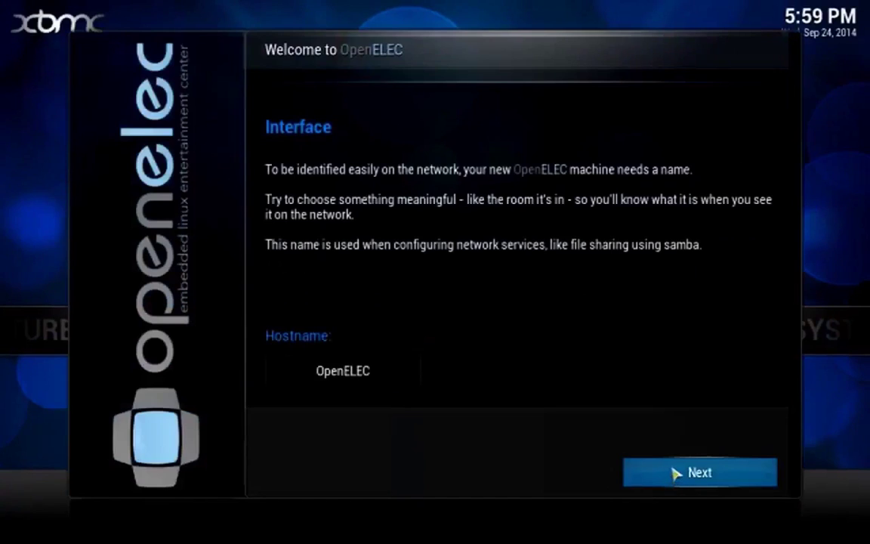
pyautogui.press('Return')
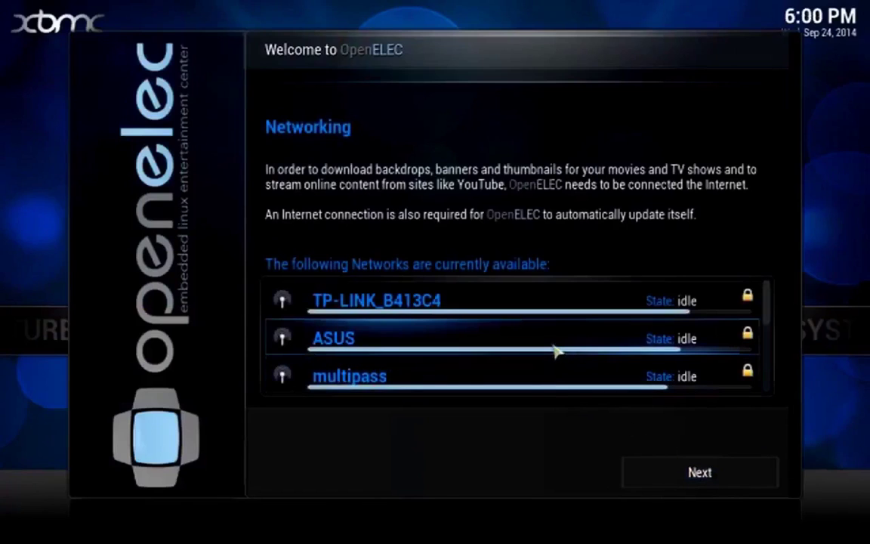
pyautogui.press('Return')
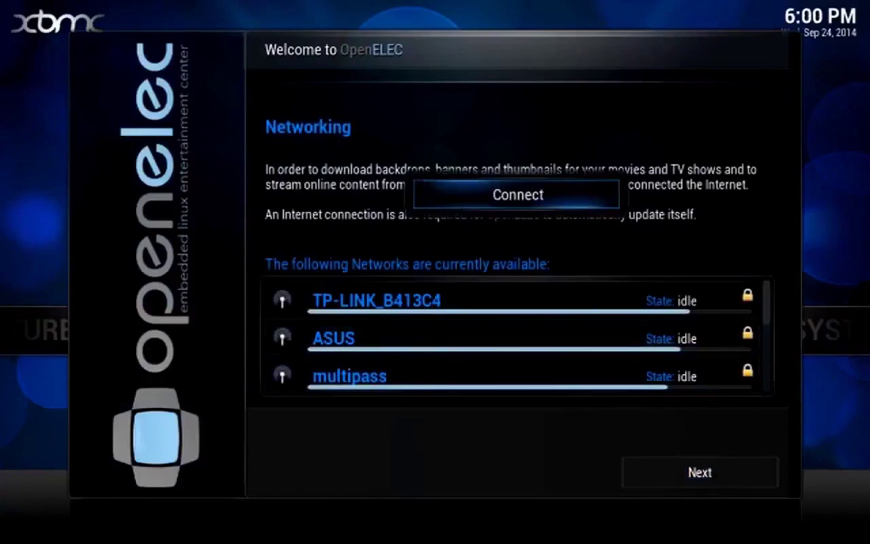
pyautogui.click(532, 204)
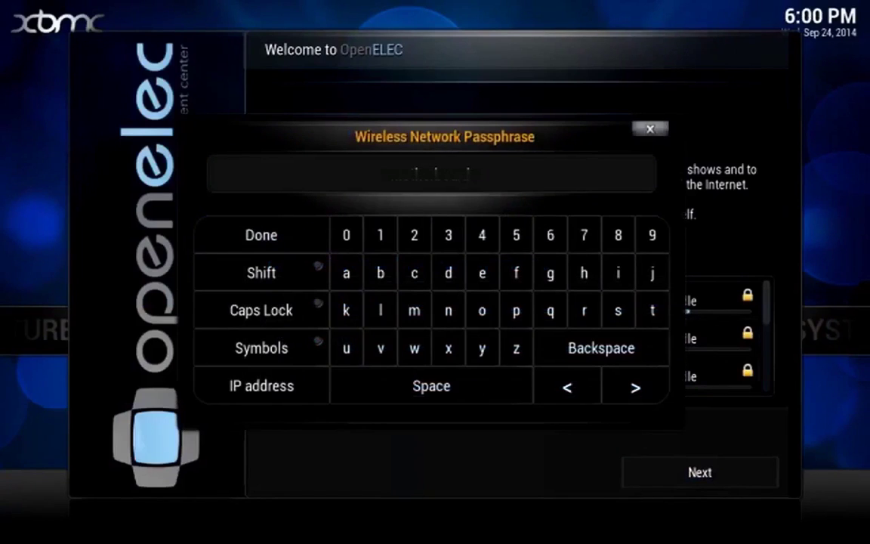
pyautogui.press('Return')
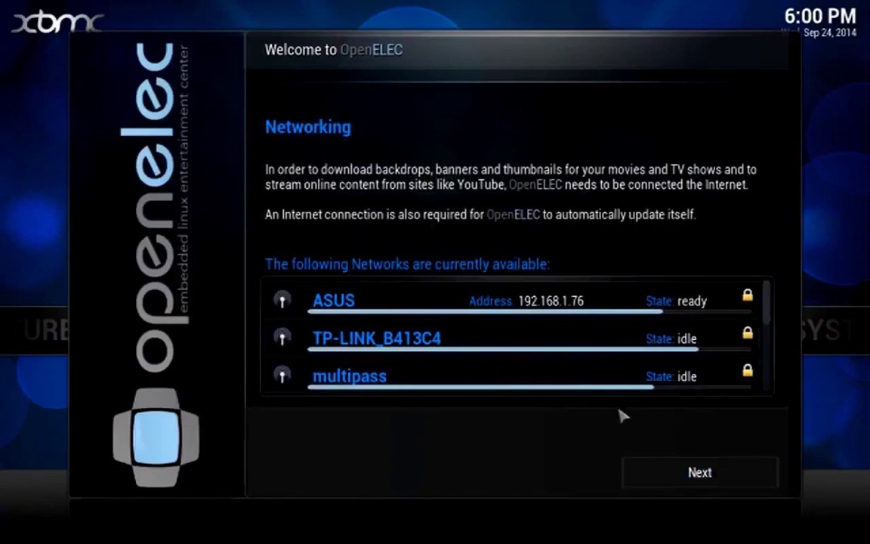
# Continue past the networking and sharing pages to finish the Welcome wizard
pyautogui.click(692, 470)
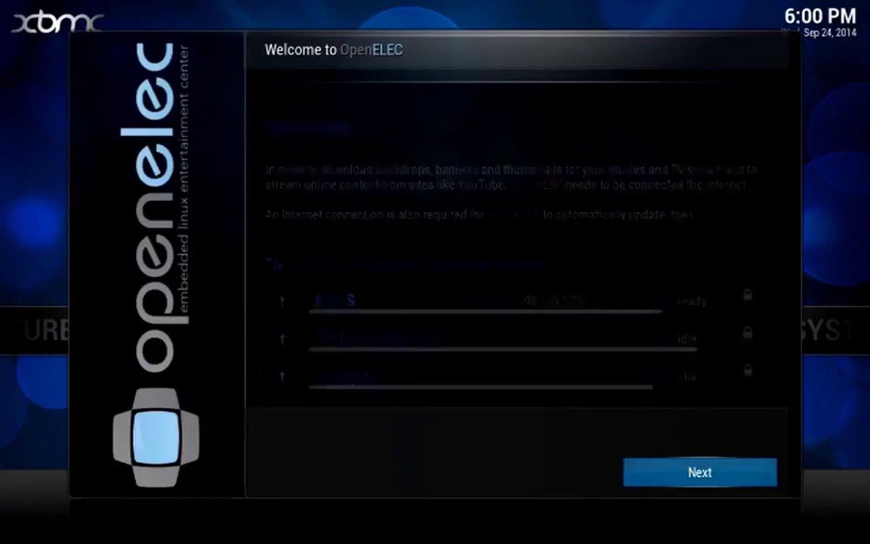
pyautogui.click(696, 474)
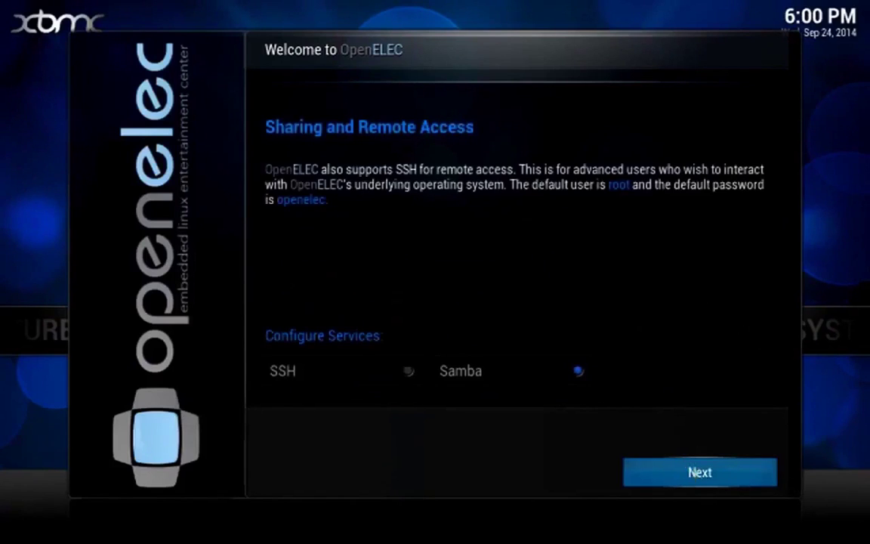
pyautogui.click(692, 473)
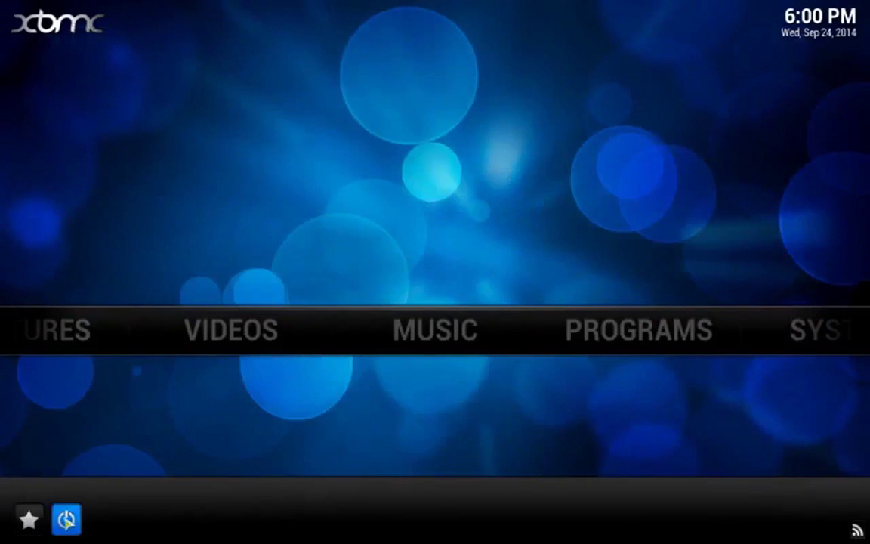
# Reboot XBMC from the power menu, then bring up the SYSTEM options on the home menu
pyautogui.click(66, 519)
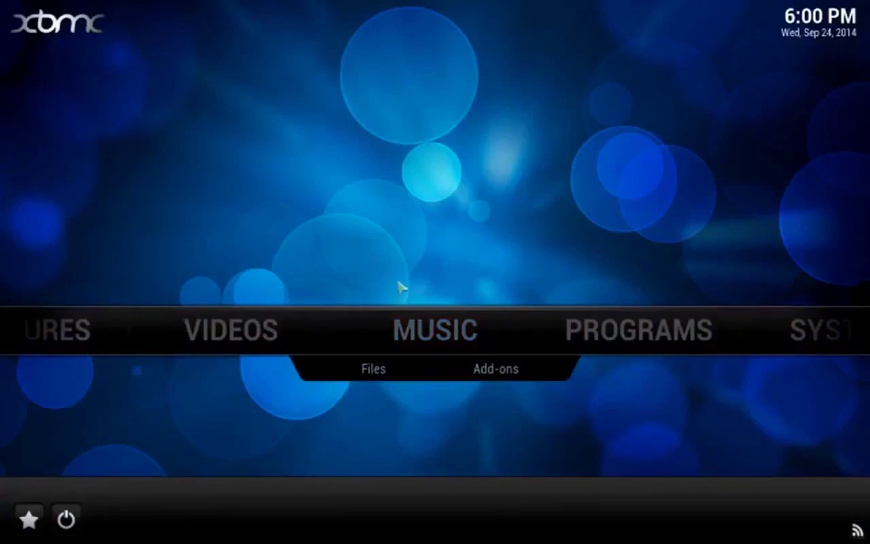
pyautogui.moveTo(867, 350)
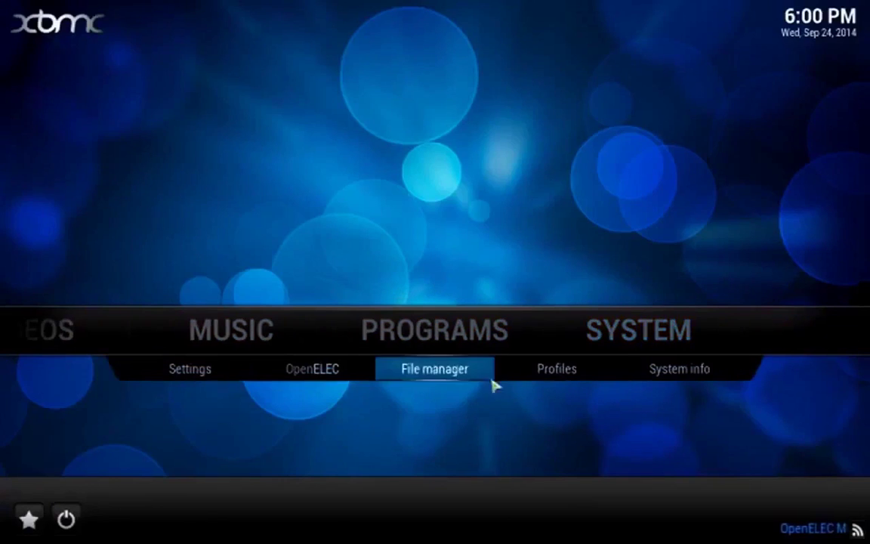
# Install Apple iTunes Trailers from the XBMC.org Add-ons repository's Video Add-ons category
pyautogui.click(210, 372)
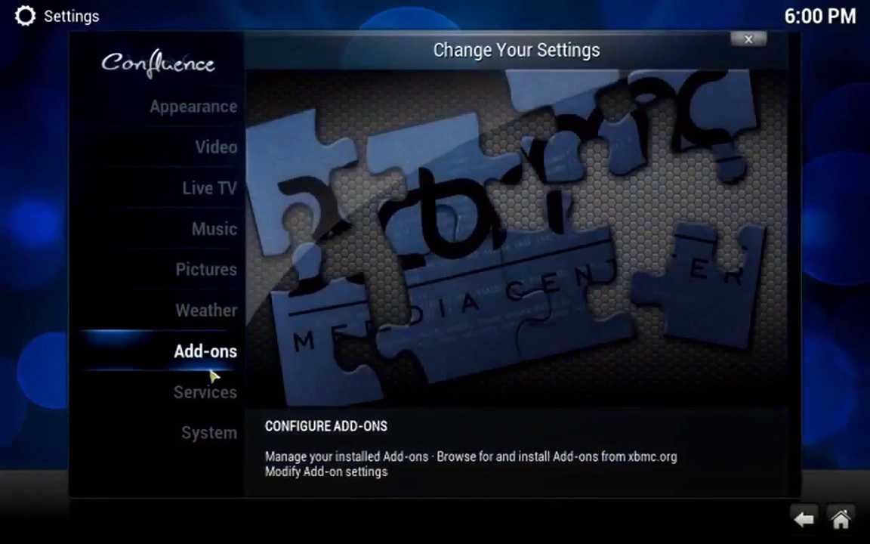
pyautogui.click(215, 362)
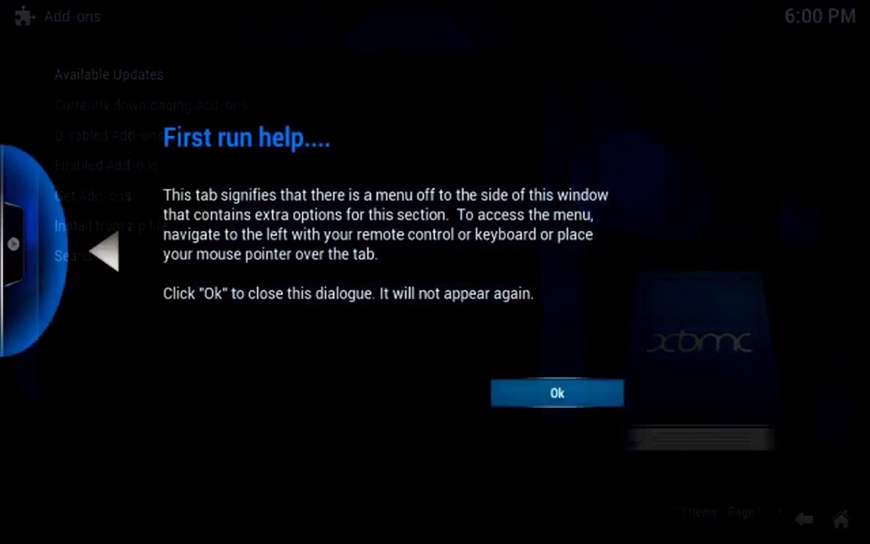
pyautogui.click(525, 391)
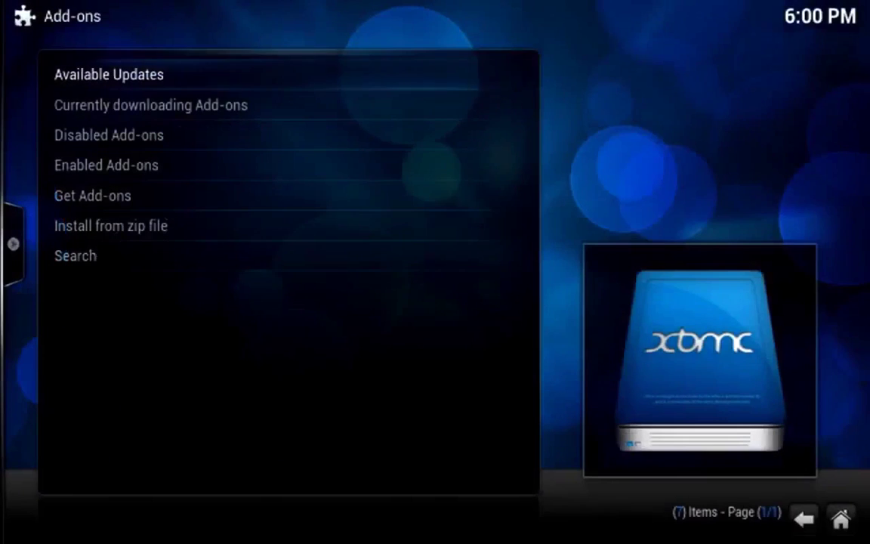
pyautogui.click(292, 194)
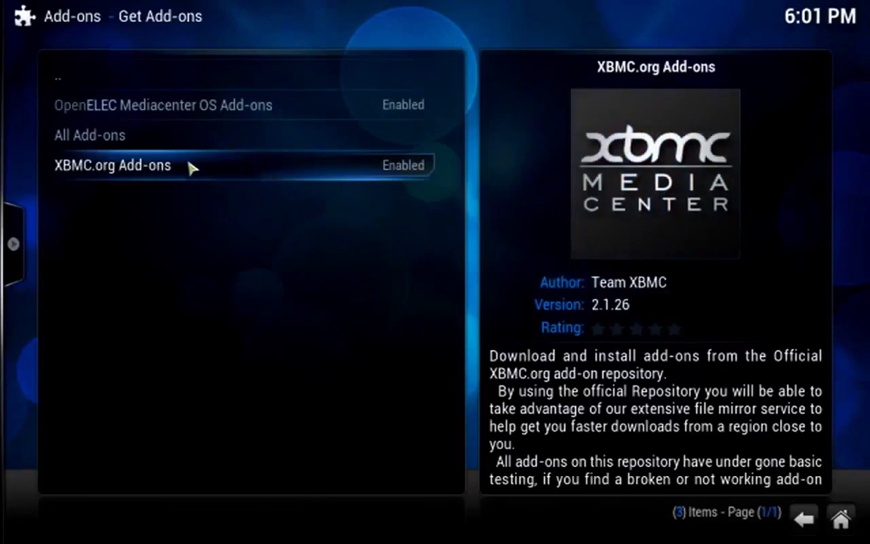
pyautogui.click(187, 166)
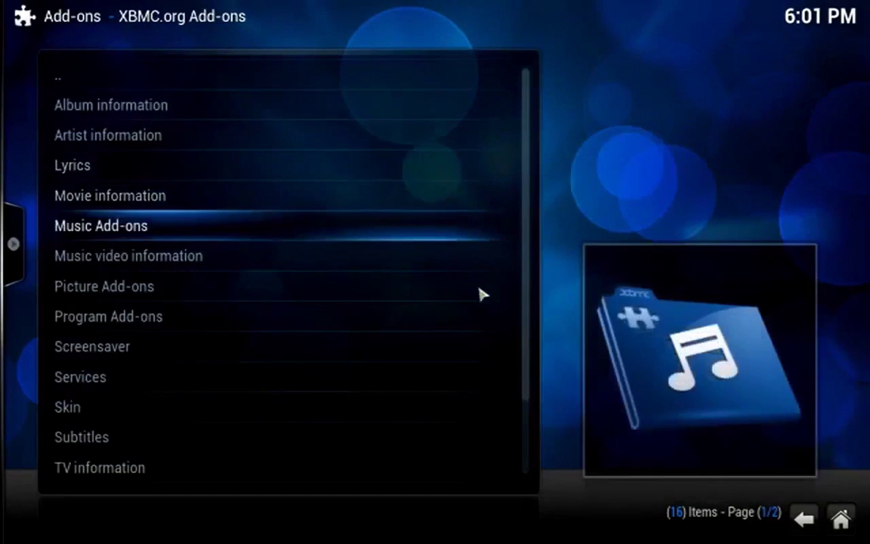
pyautogui.scroll(-3, 527, 291)
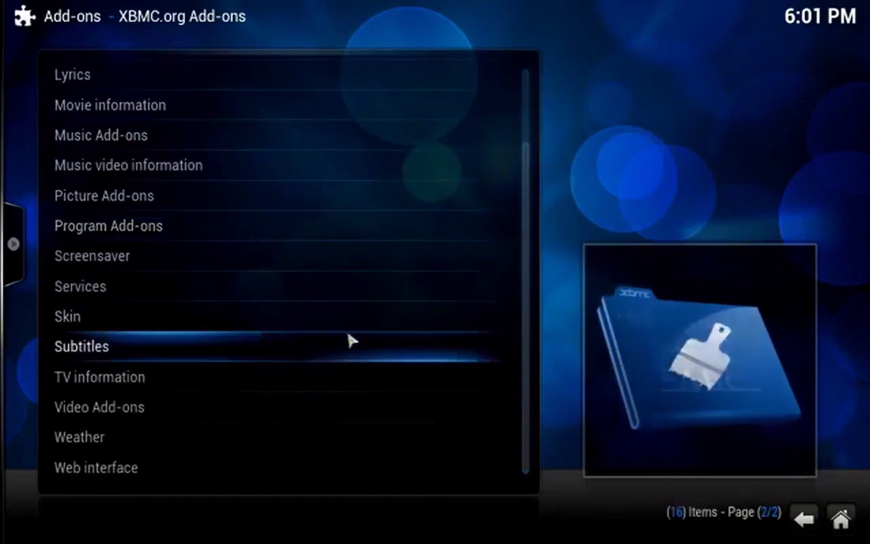
pyautogui.click(161, 407)
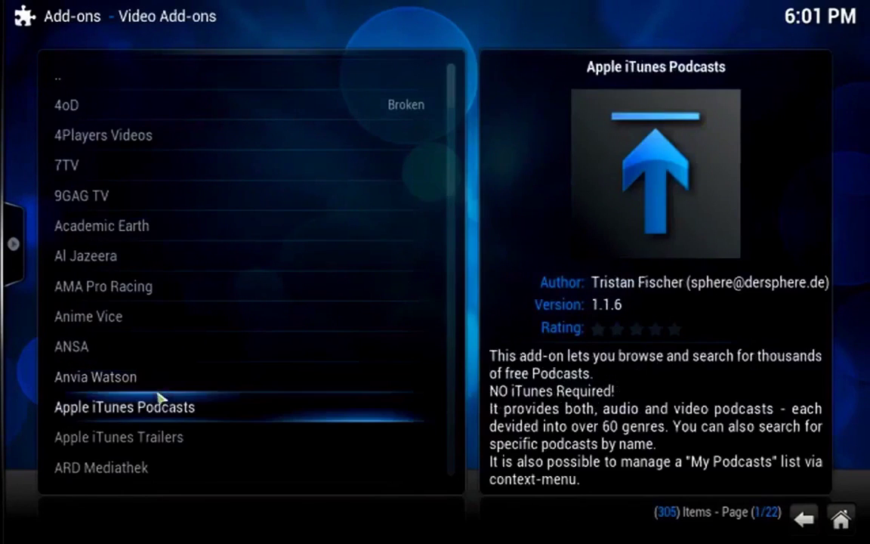
pyautogui.click(142, 436)
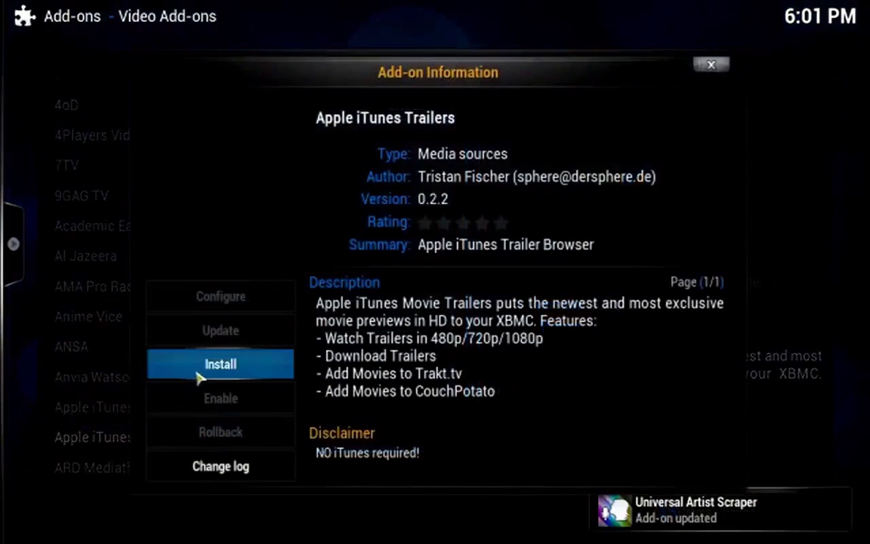
pyautogui.click(221, 364)
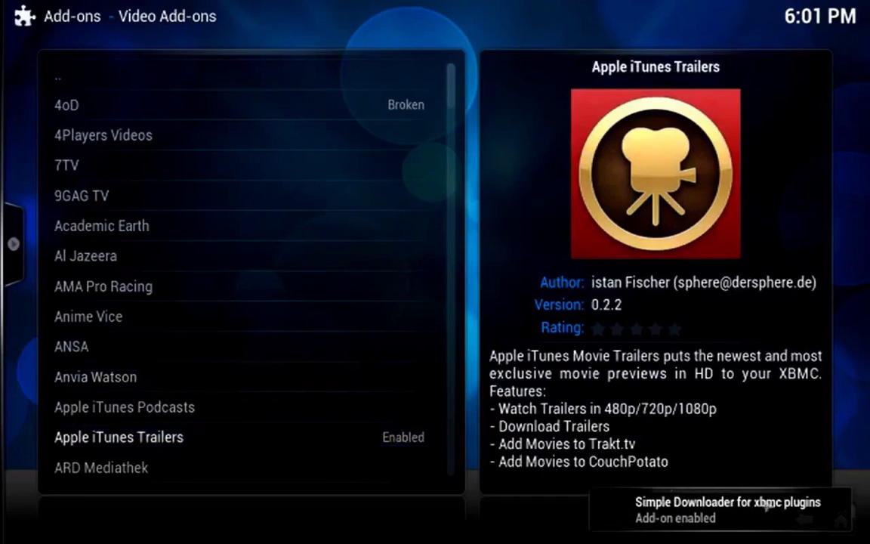
# Launch Apple iTunes Trailers from Videos Add-ons to view its 310 trailers, then return home
pyautogui.press('Escape')
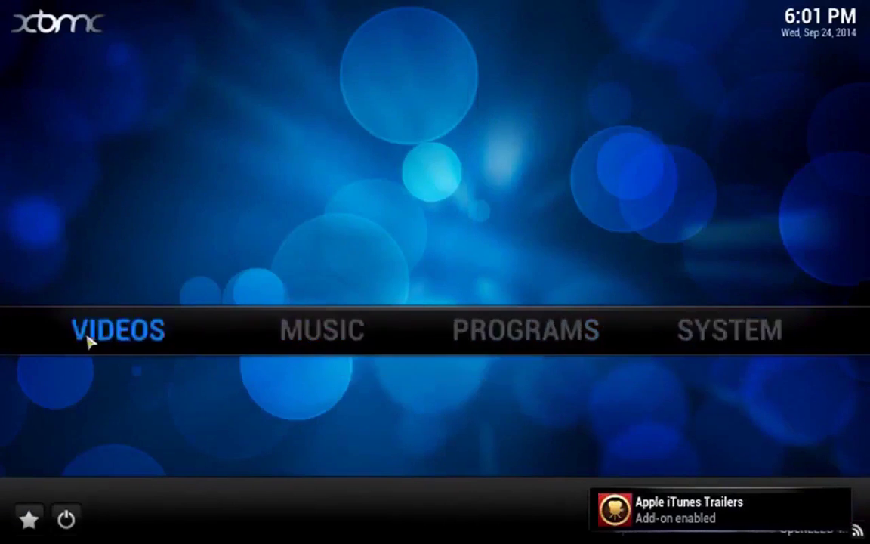
pyautogui.moveTo(416, 344)
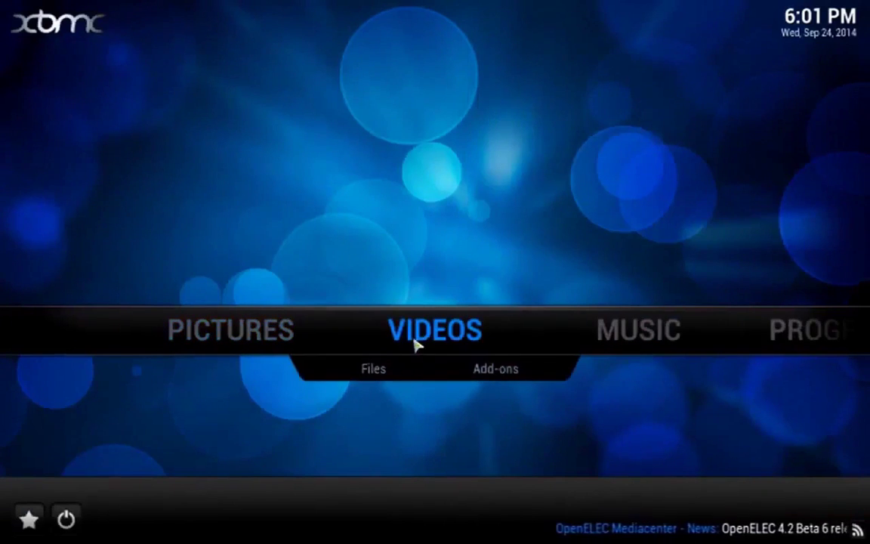
pyautogui.click(482, 371)
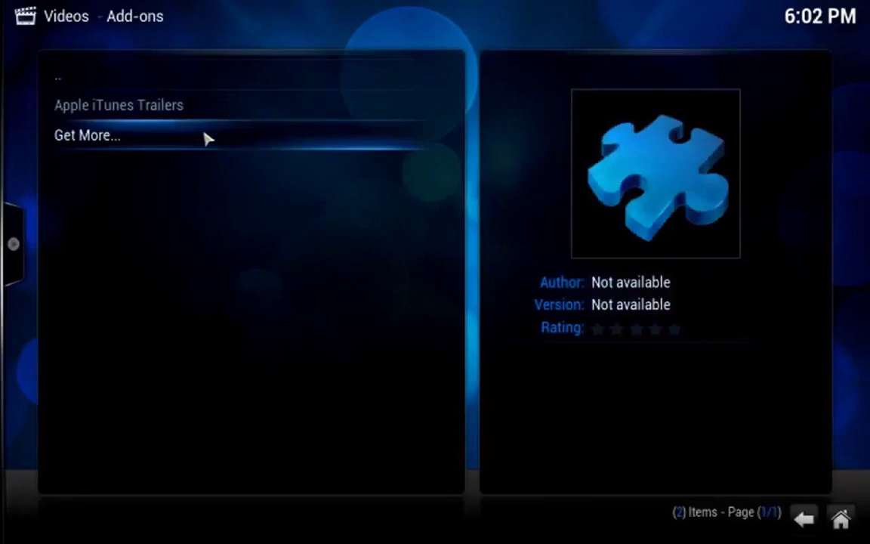
pyautogui.click(160, 113)
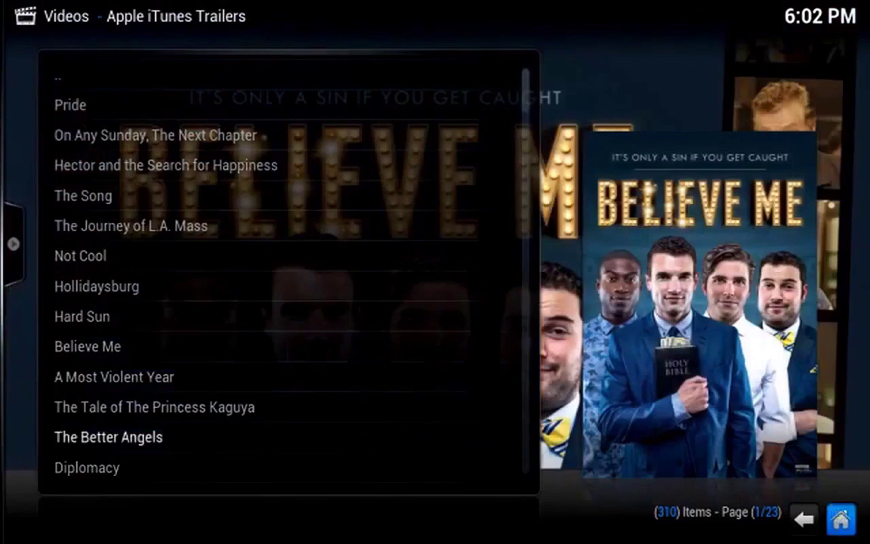
pyautogui.click(841, 517)
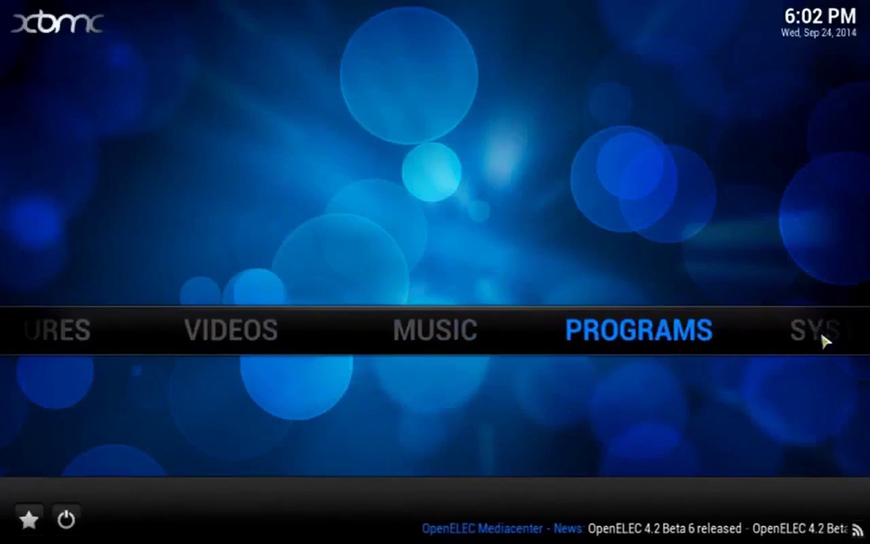
# Install the Met Office weather add-on from the Weather settings' Get More list
pyautogui.moveTo(799, 346)
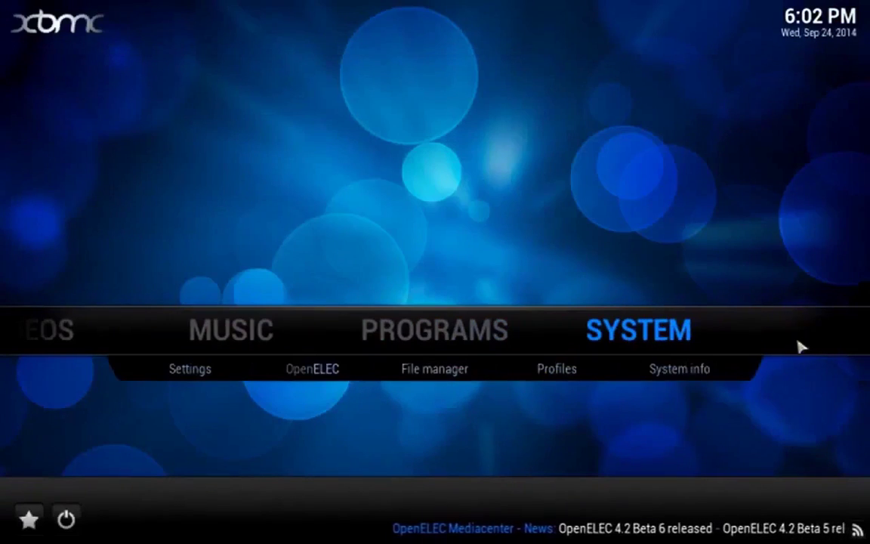
pyautogui.click(218, 384)
pyautogui.click(205, 306)
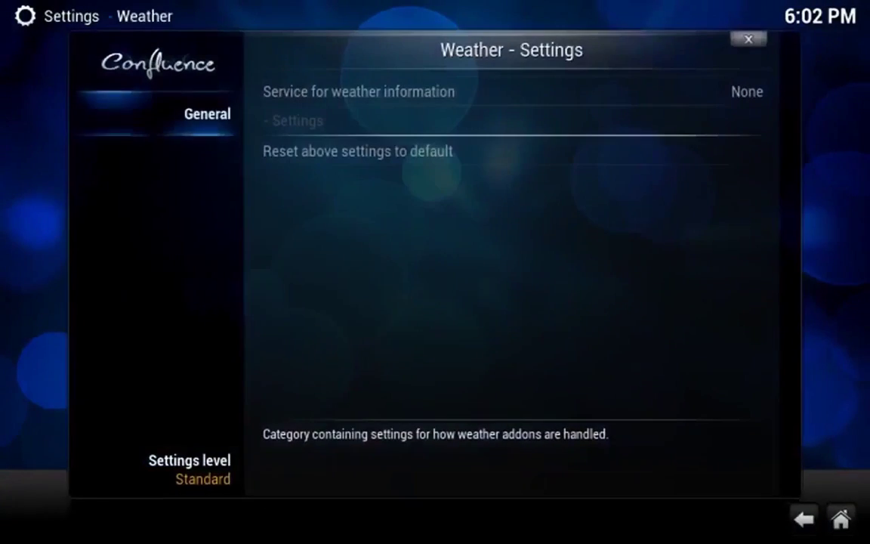
pyautogui.click(710, 91)
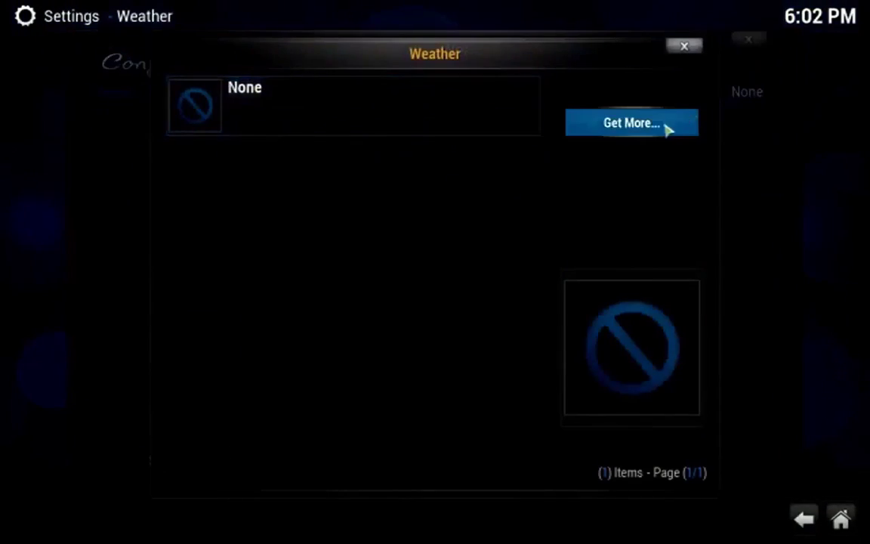
pyautogui.click(632, 123)
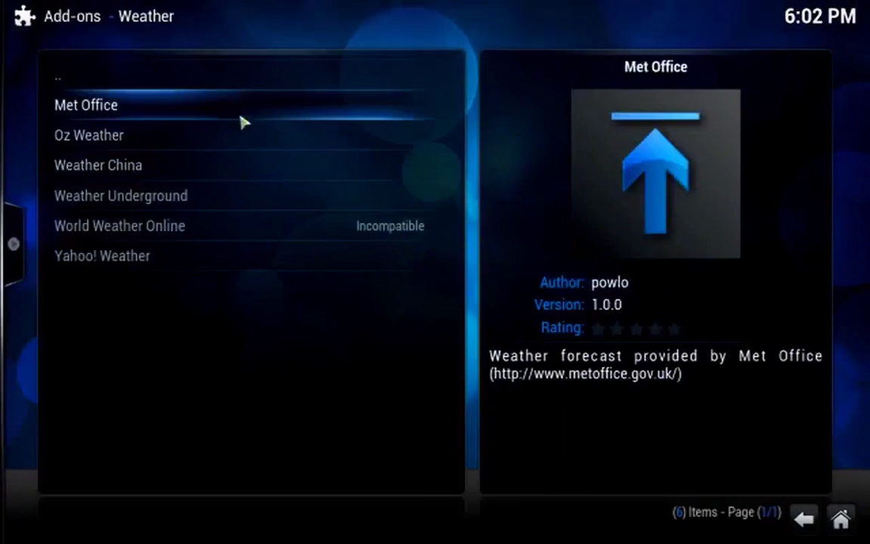
pyautogui.click(157, 109)
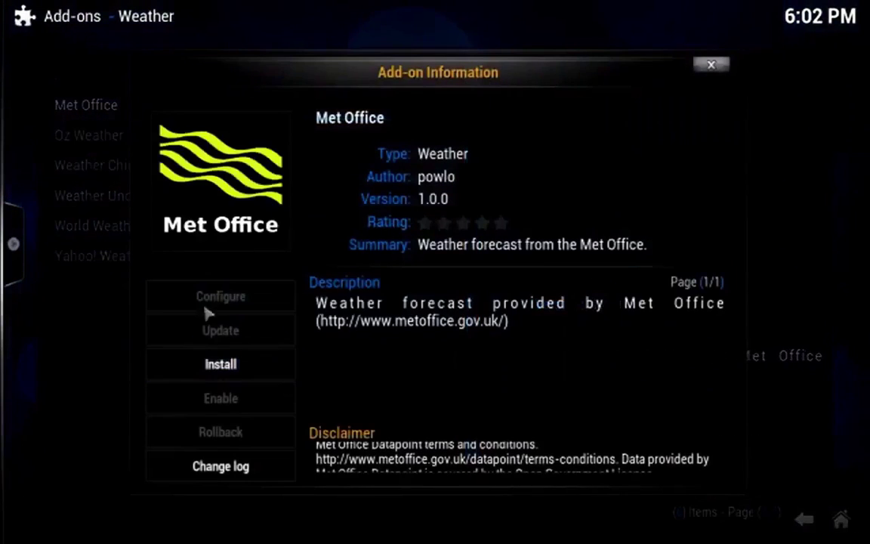
pyautogui.click(220, 364)
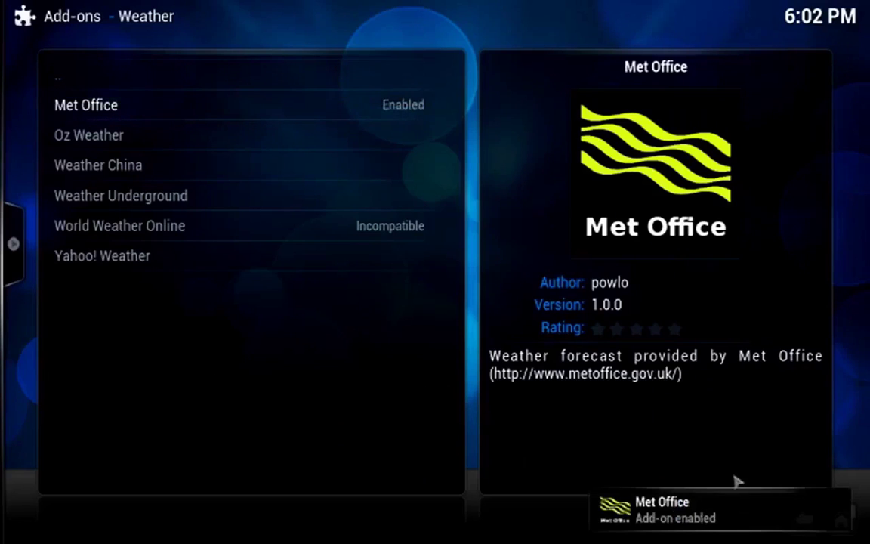
# Set Met Office as the weather service to show the Heathrow forecast
pyautogui.press('Escape')
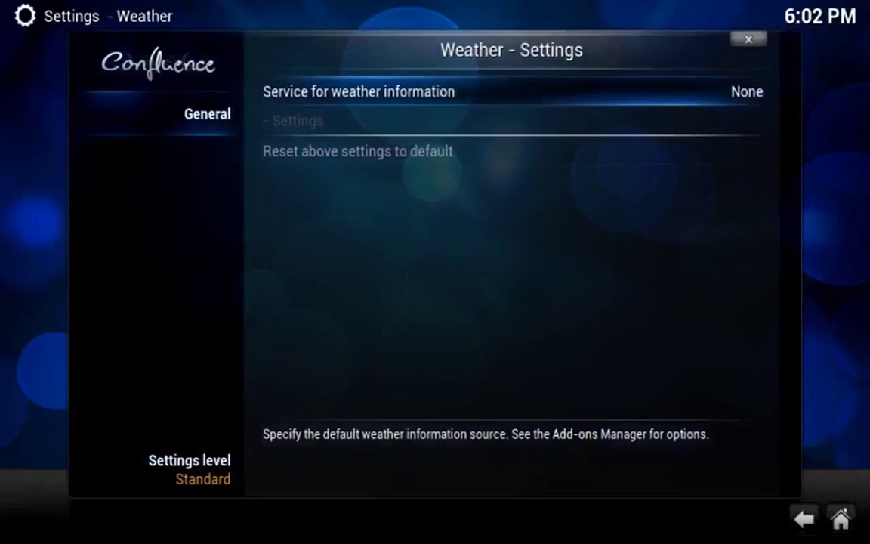
pyautogui.click(741, 92)
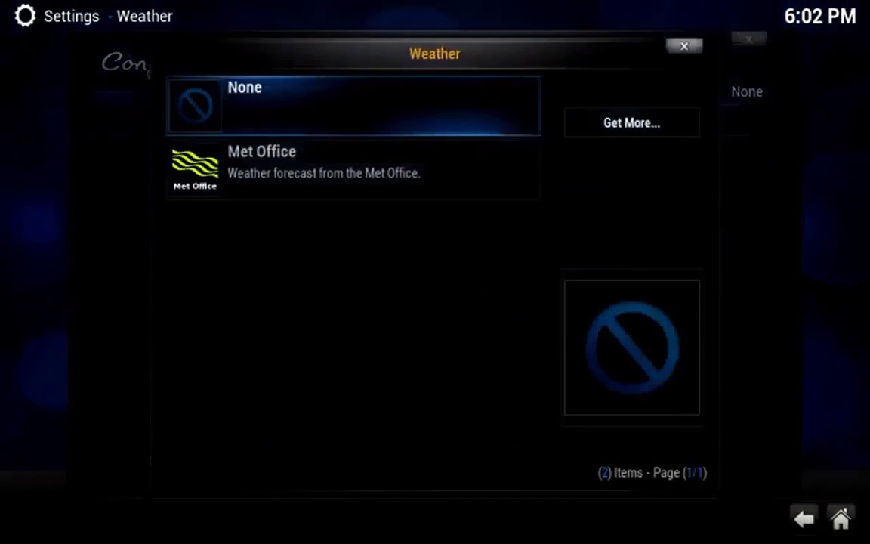
pyautogui.click(446, 165)
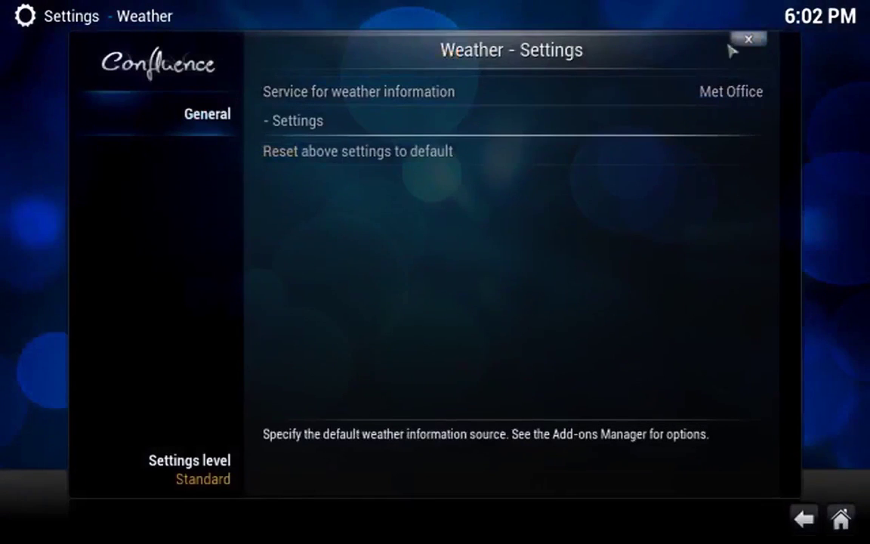
pyautogui.click(841, 519)
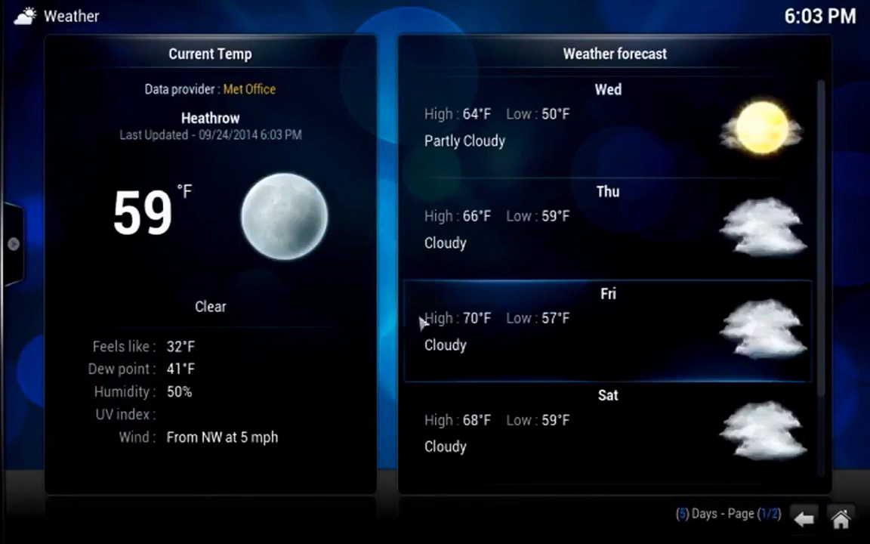
# Leave the Met Office forecast and return to the home menu, which now lists Weather
pyautogui.click(843, 520)
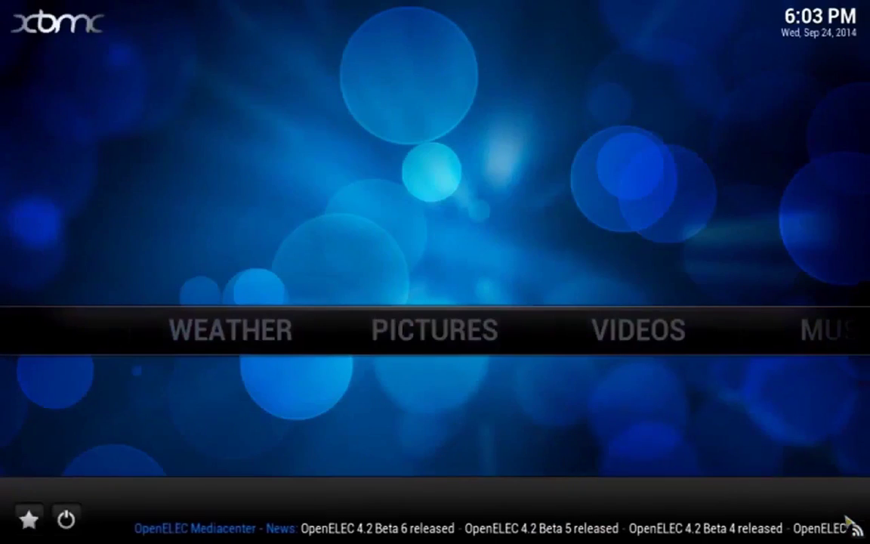